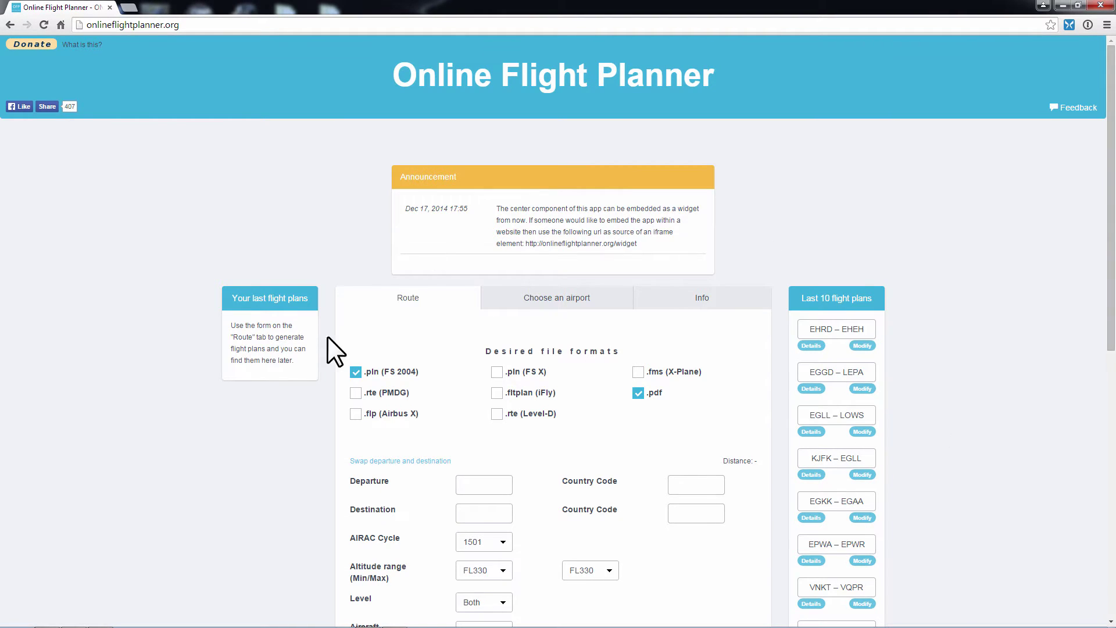
Choose .pln (FS X) and .rte (PMDG) as file formats alongside .pdf, and deselect .pln (FS 2004)
scroll(434, 311, down, 3)
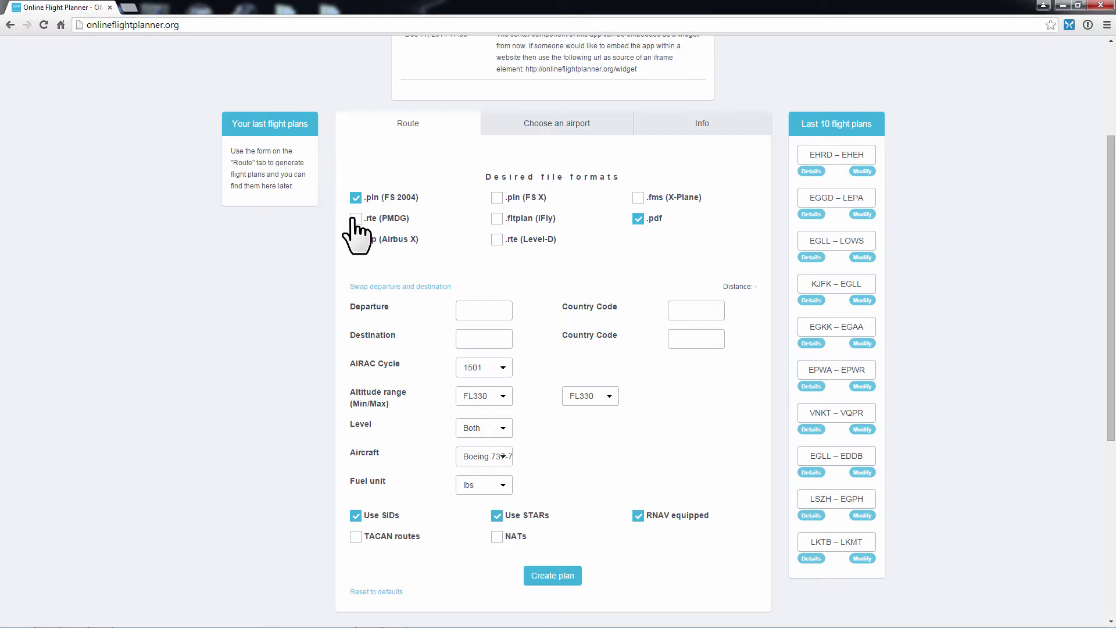
click(497, 198)
Set the departure to EDDH (Hamburg Airport) and the destination to EDDF (Frankfurt am Main International Airport)
click(500, 313)
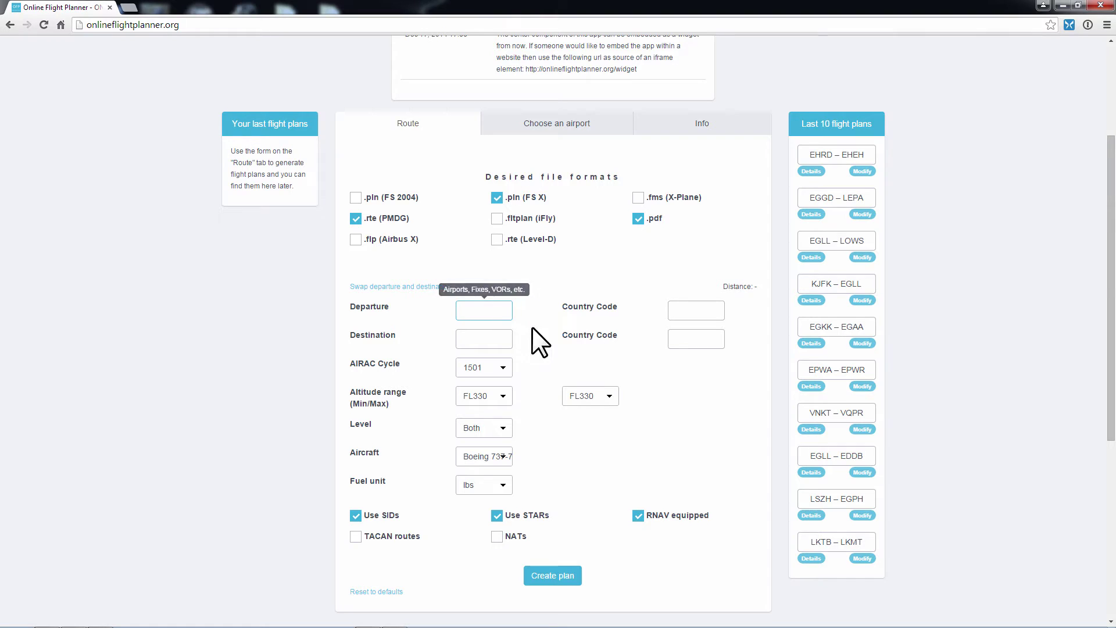
text(E)
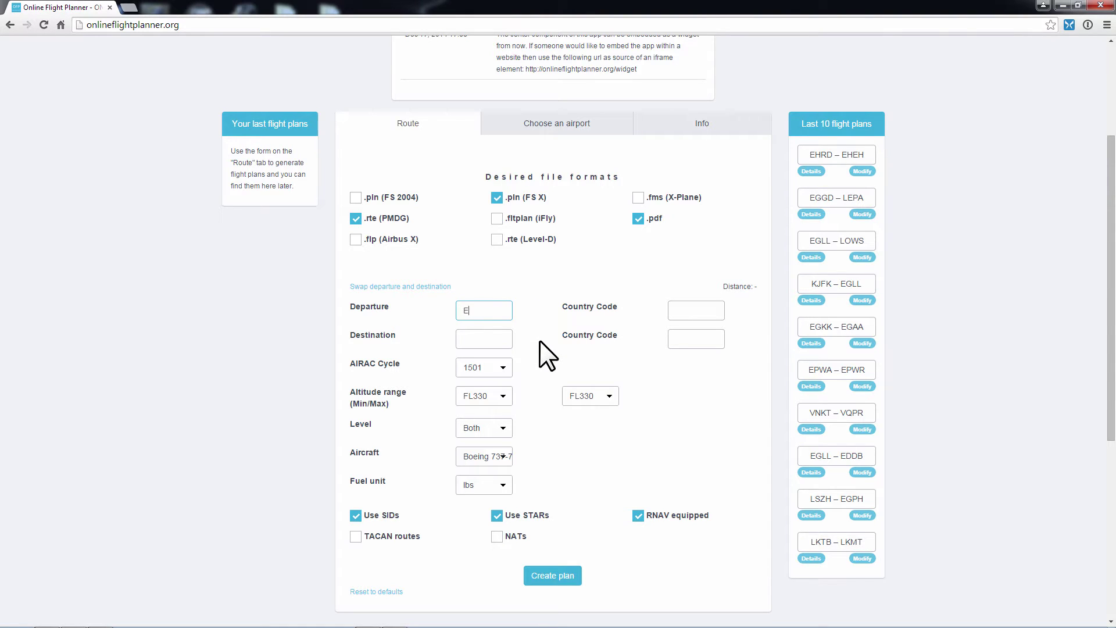
text(DDH)
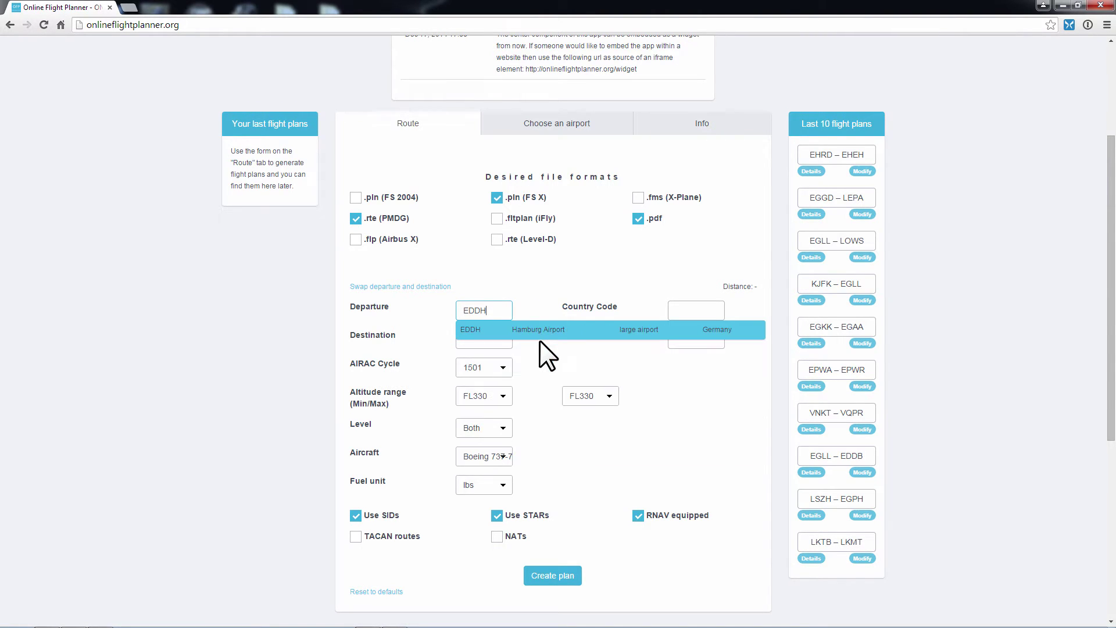
click(522, 334)
click(491, 339)
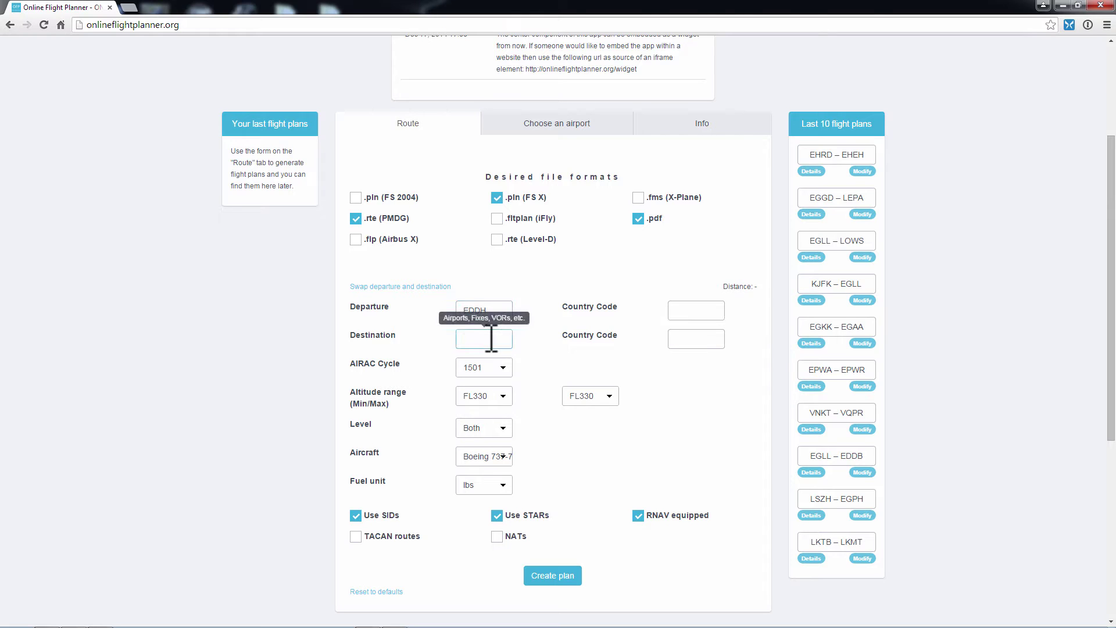
text(EDDF)
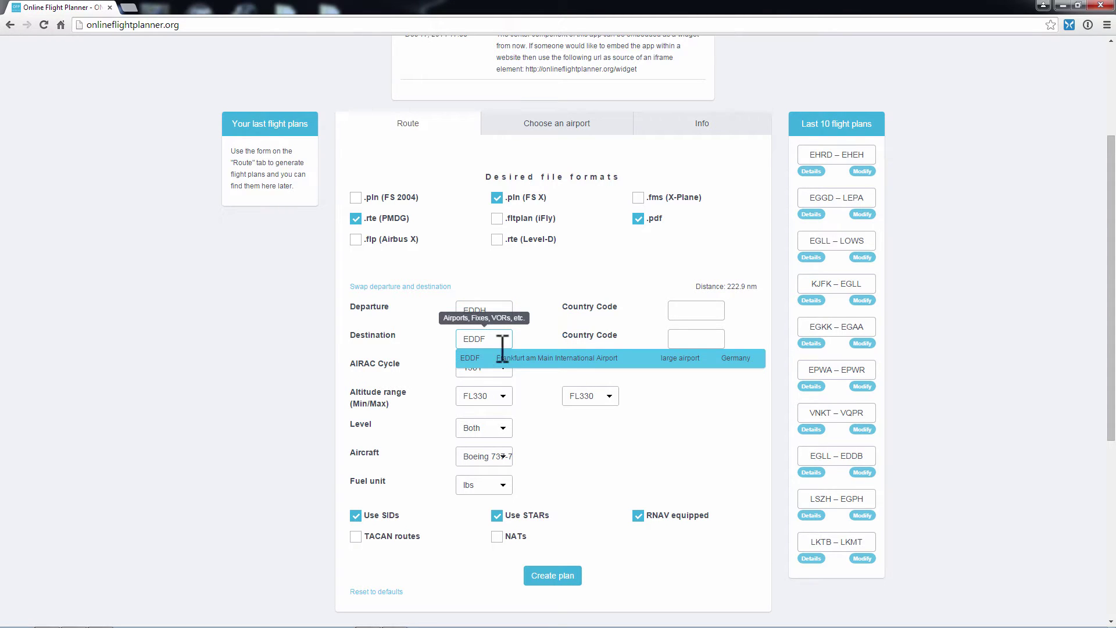
click(519, 359)
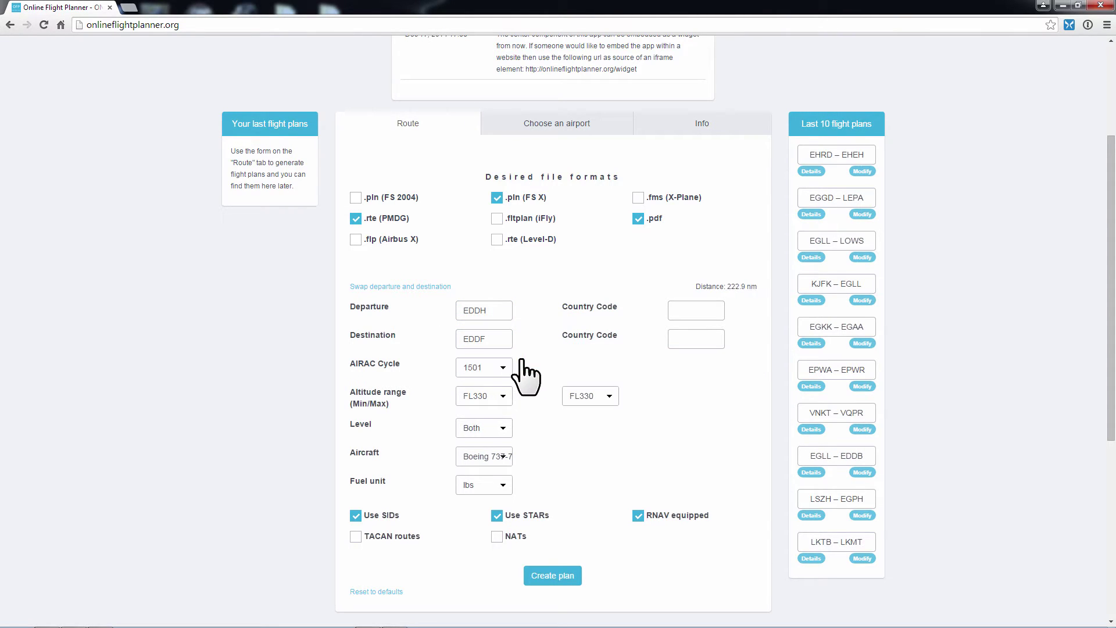
Select AIRAC cycle 1501 and set the minimum of the altitude range to FL260
click(486, 371)
mouse_move(525, 407)
mouse_down()
mouse_move(529, 564)
mouse_move(523, 397)
mouse_move(535, 395)
mouse_up()
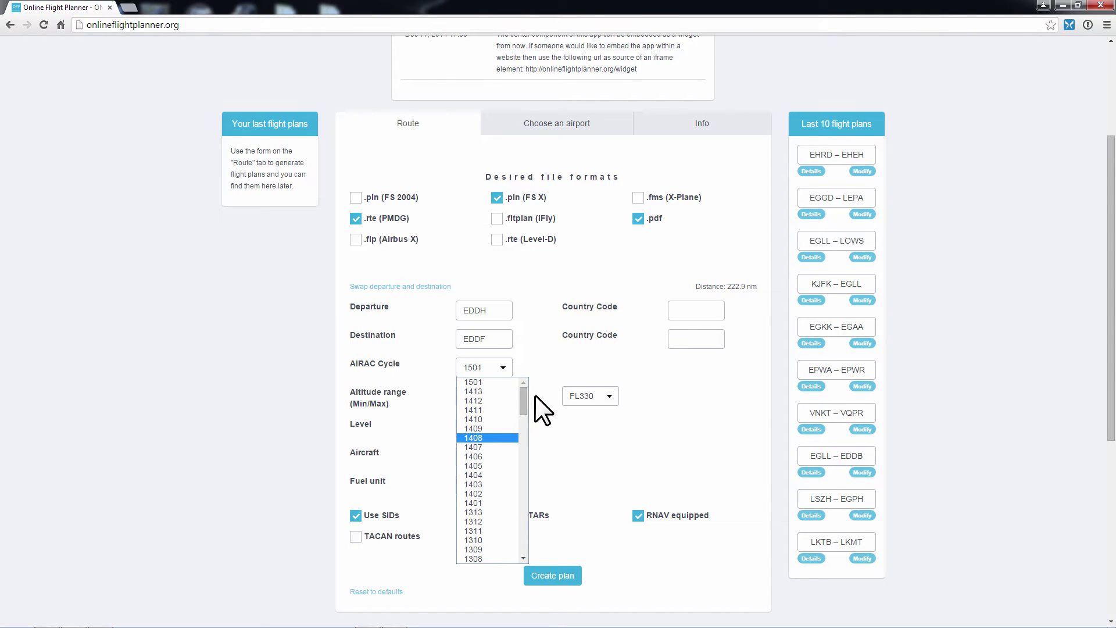
click(497, 380)
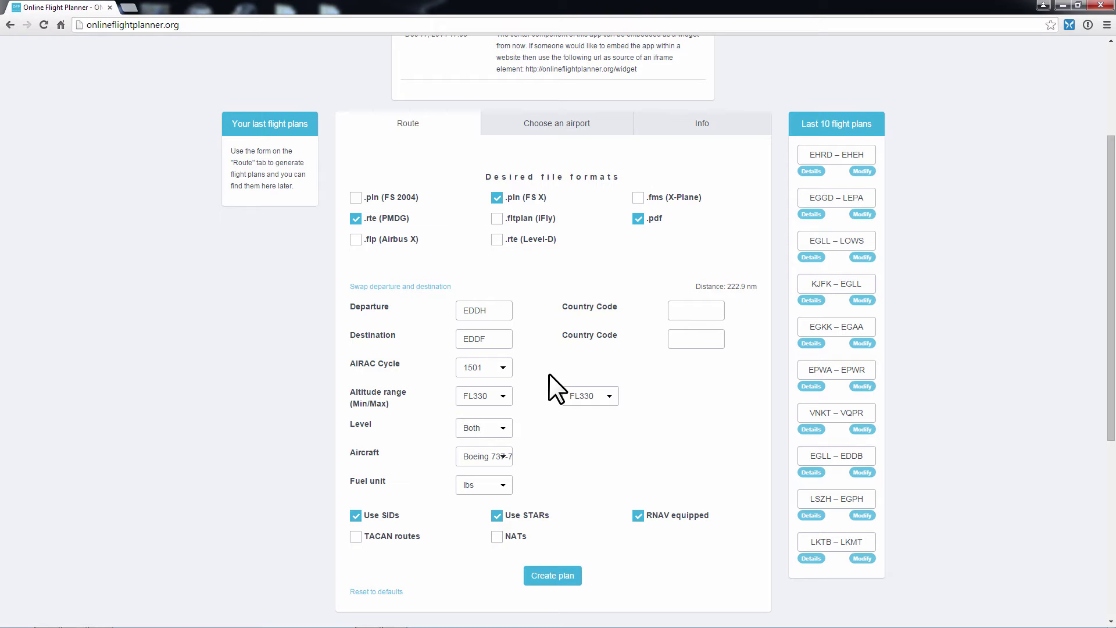
click(504, 399)
drag(526, 467, 524, 483)
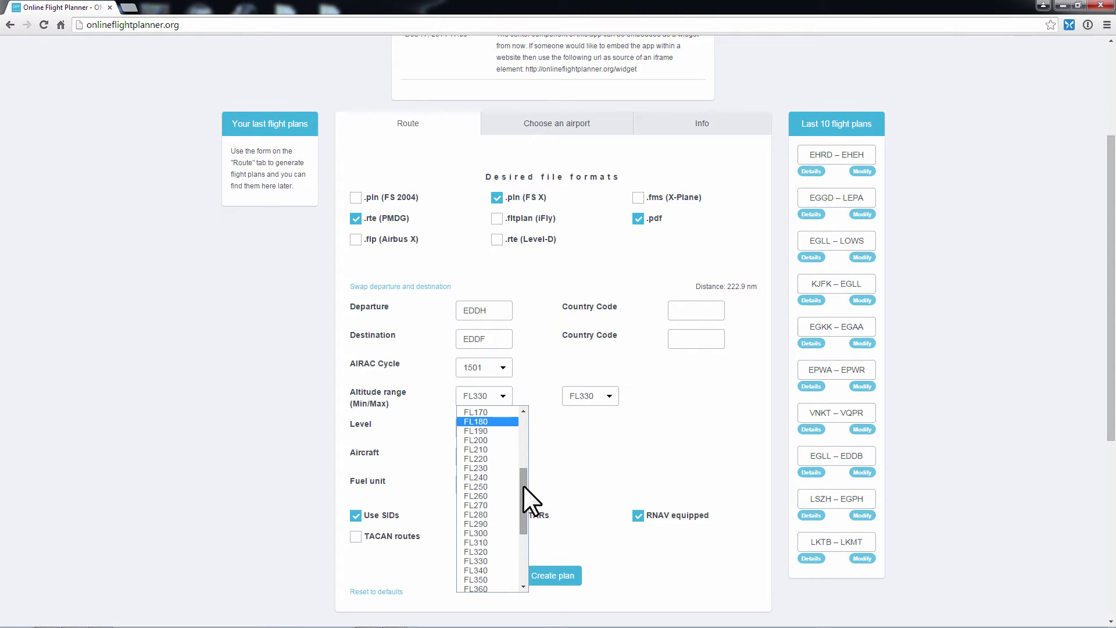
drag(524, 484, 523, 502)
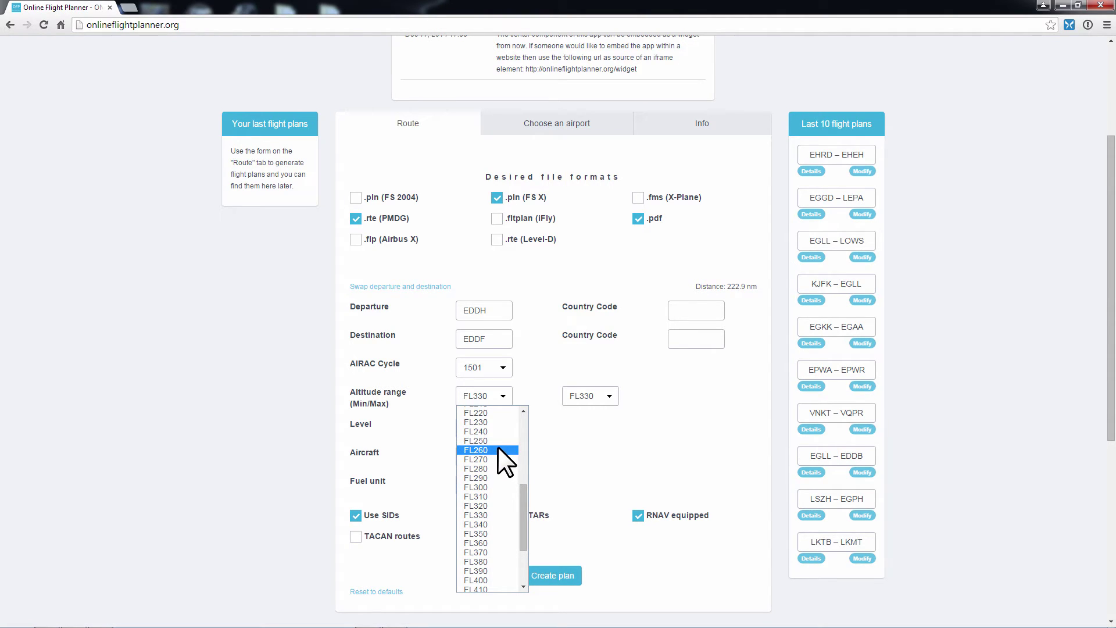
click(498, 449)
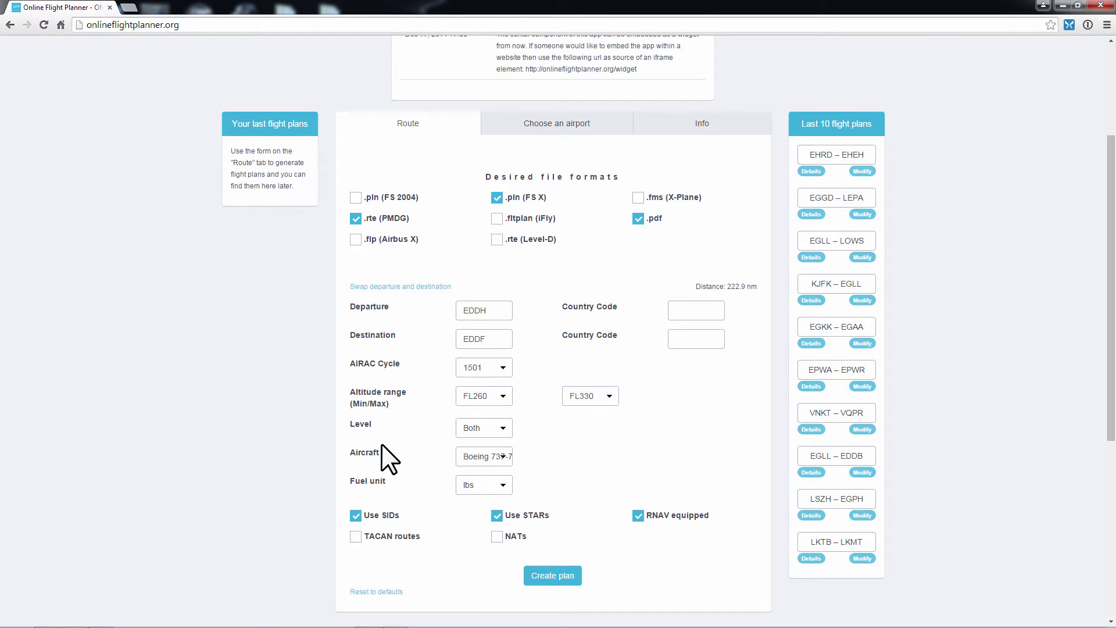
Select Both as the airway level and Boeing 737-800 (iFly/PMDG) as the aircraft
click(473, 428)
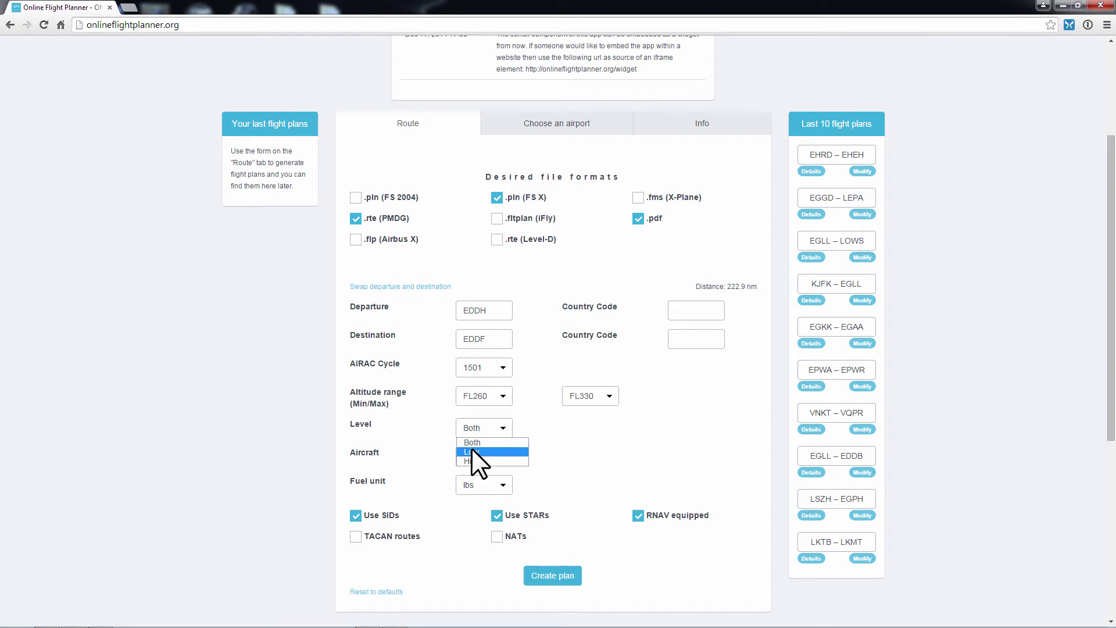
click(477, 442)
click(510, 459)
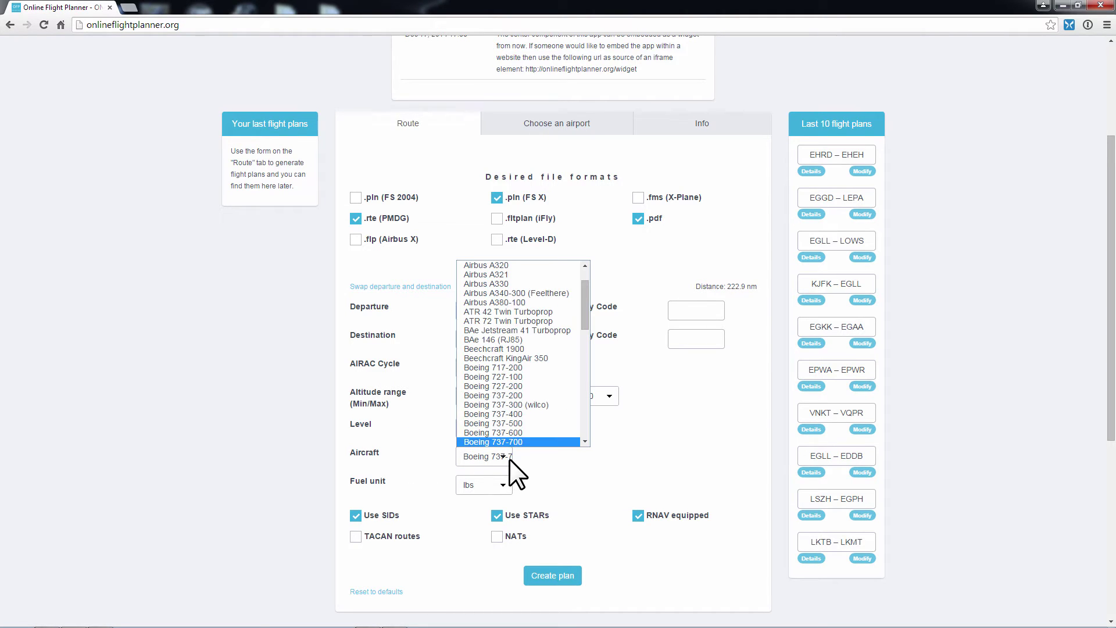
scroll(524, 337, down, 5)
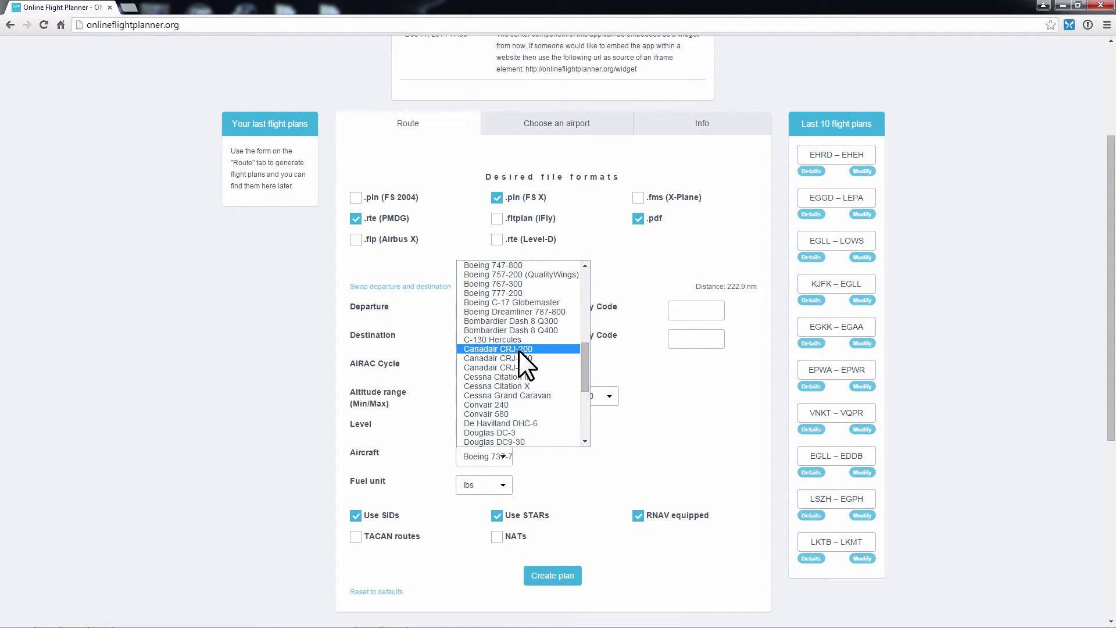
scroll(519, 350, up, 7)
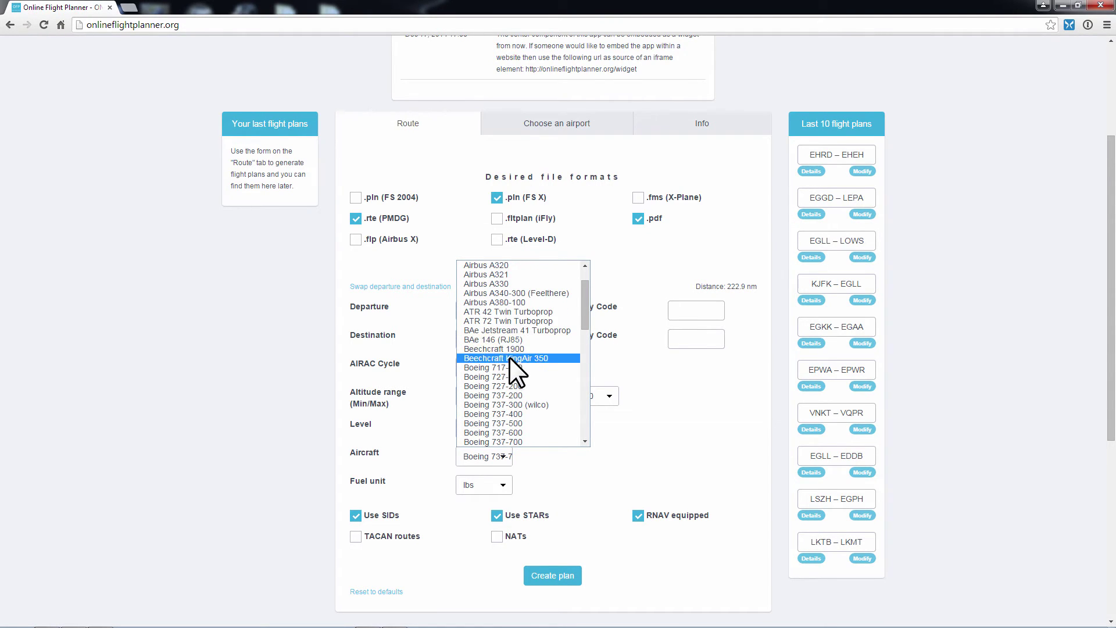
scroll(509, 357, down, 4)
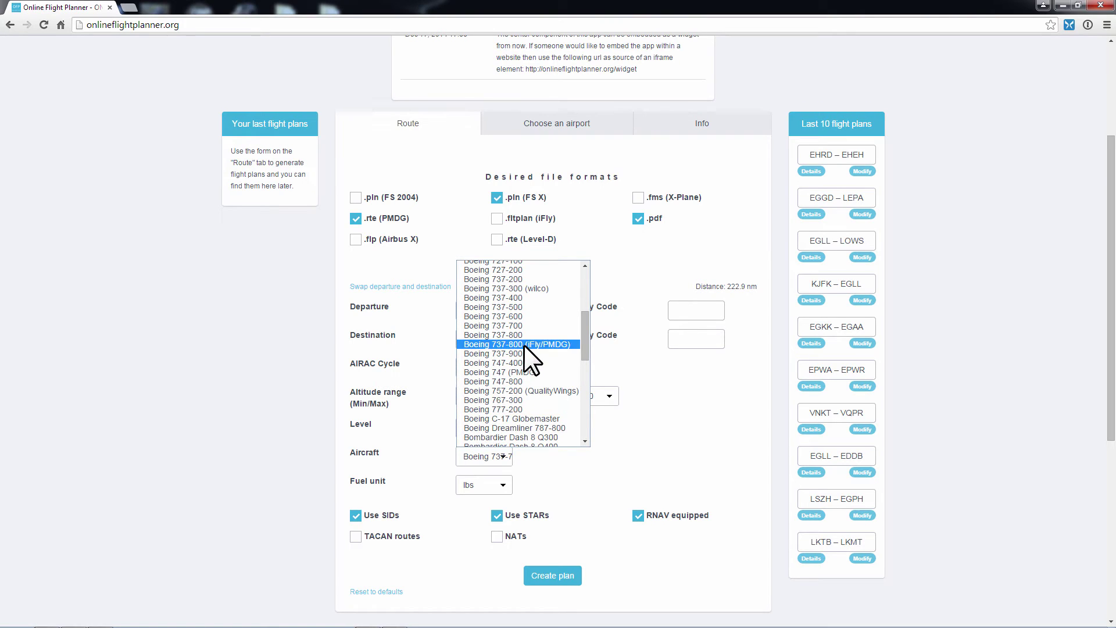
click(525, 346)
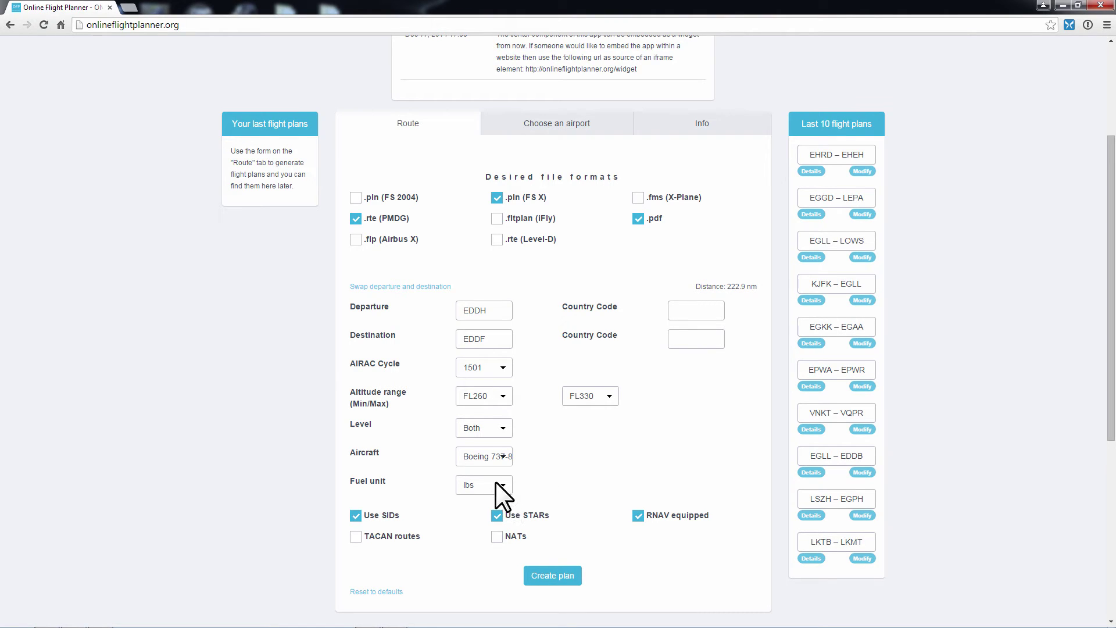
Set the fuel unit to kgs and create the flight plan
click(476, 485)
click(473, 507)
click(504, 488)
click(495, 498)
click(499, 486)
click(477, 509)
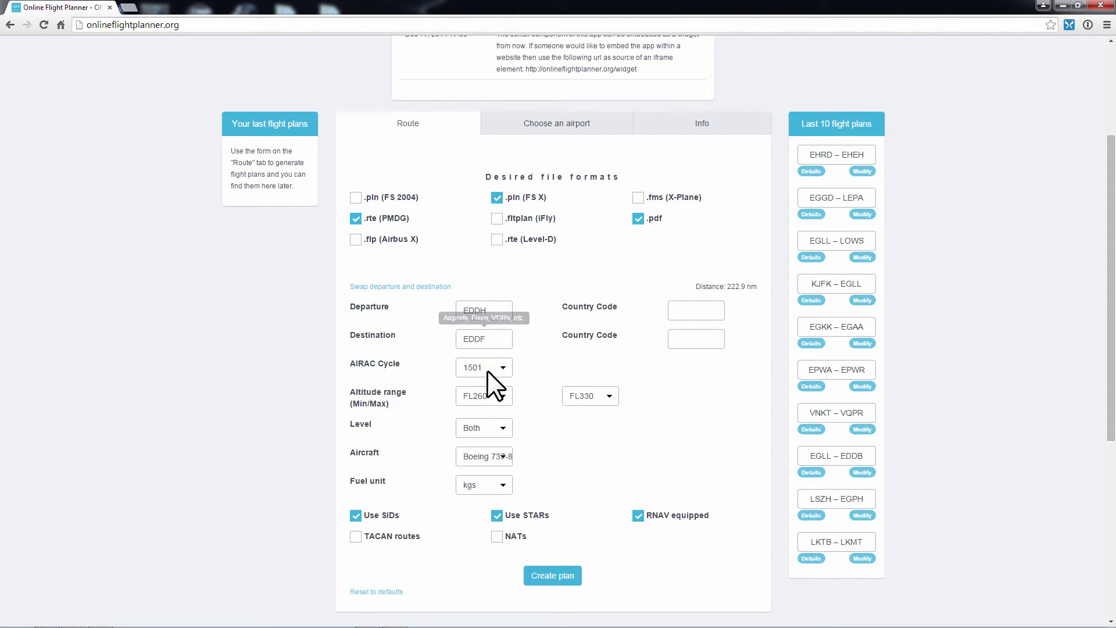
click(546, 576)
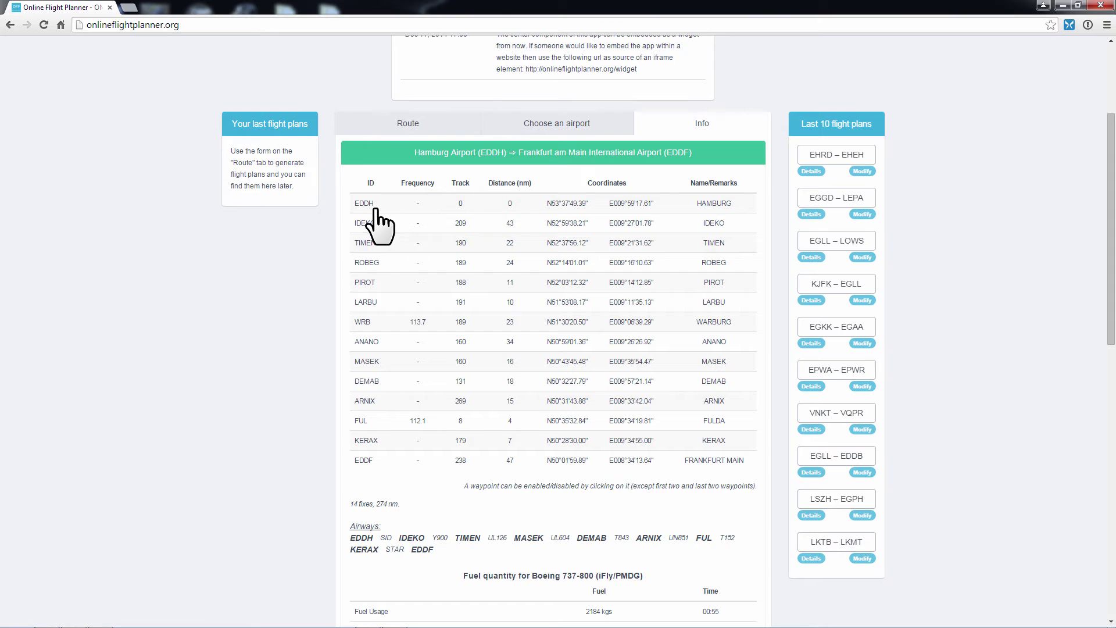
Examine the generated waypoint table and the airways sequence between Hamburg and Frankfurt, including the SID and STAR transitions
scroll(526, 493, down, 1)
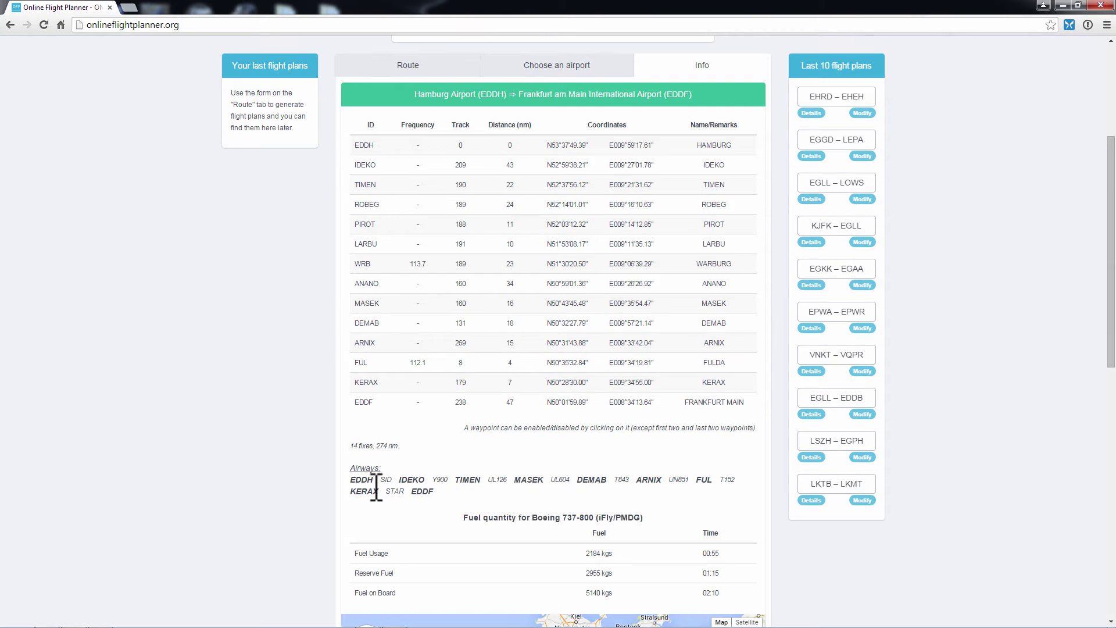
scroll(439, 495, down, 1)
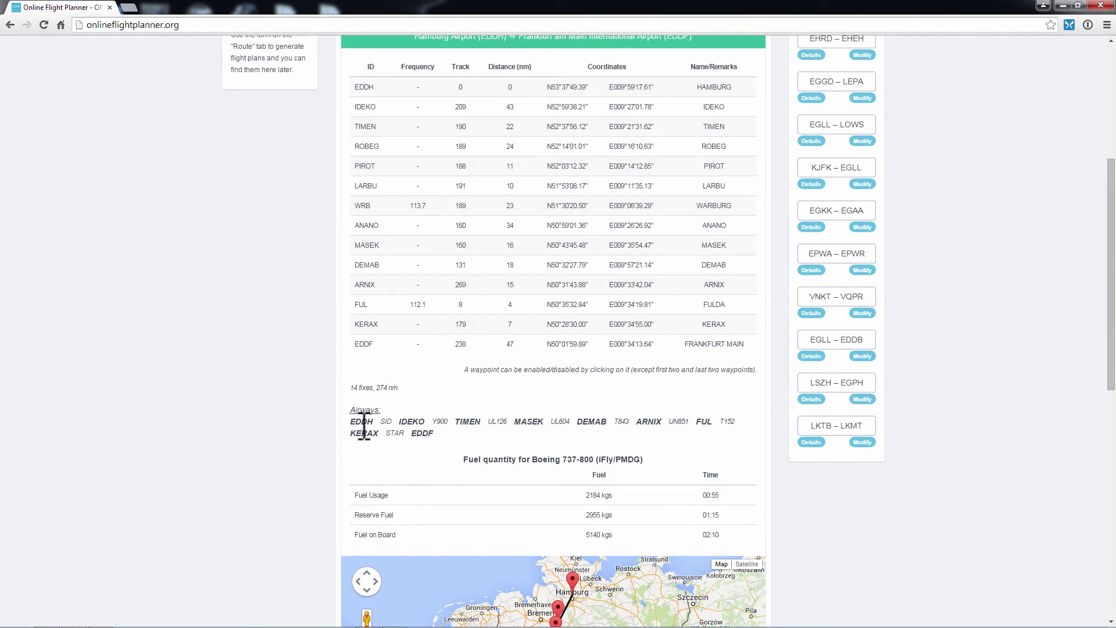
drag(392, 419, 379, 419)
drag(426, 420, 399, 421)
drag(417, 421, 457, 424)
click(457, 423)
drag(351, 433, 381, 435)
drag(417, 433, 437, 433)
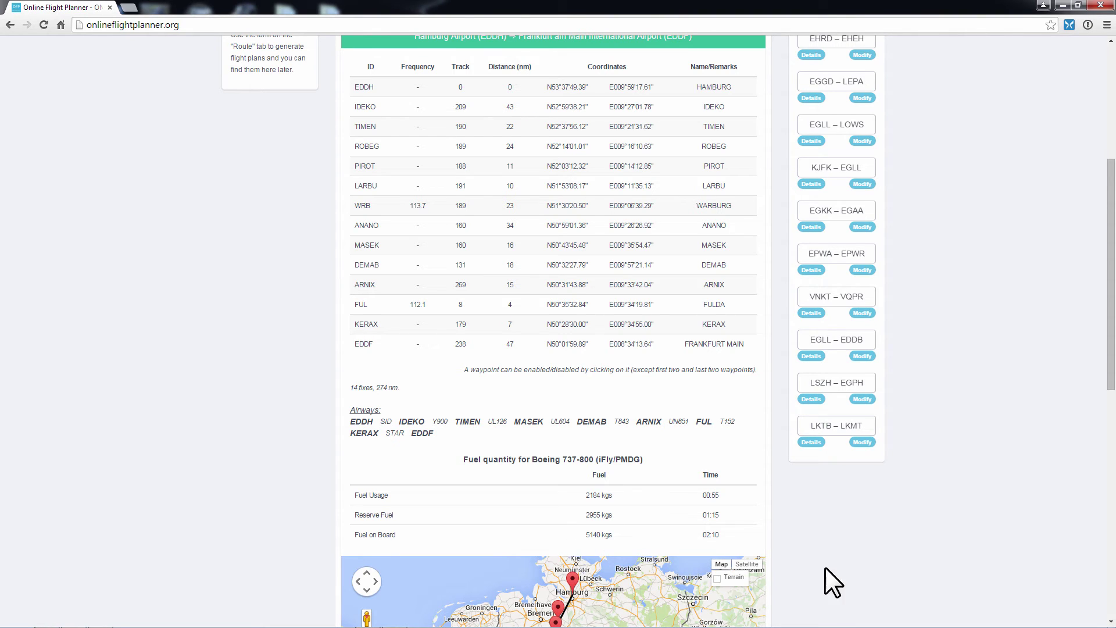
Examine the fuel quantities for the Boeing 737-800 and the route drawn on the map
scroll(804, 568, down, 3)
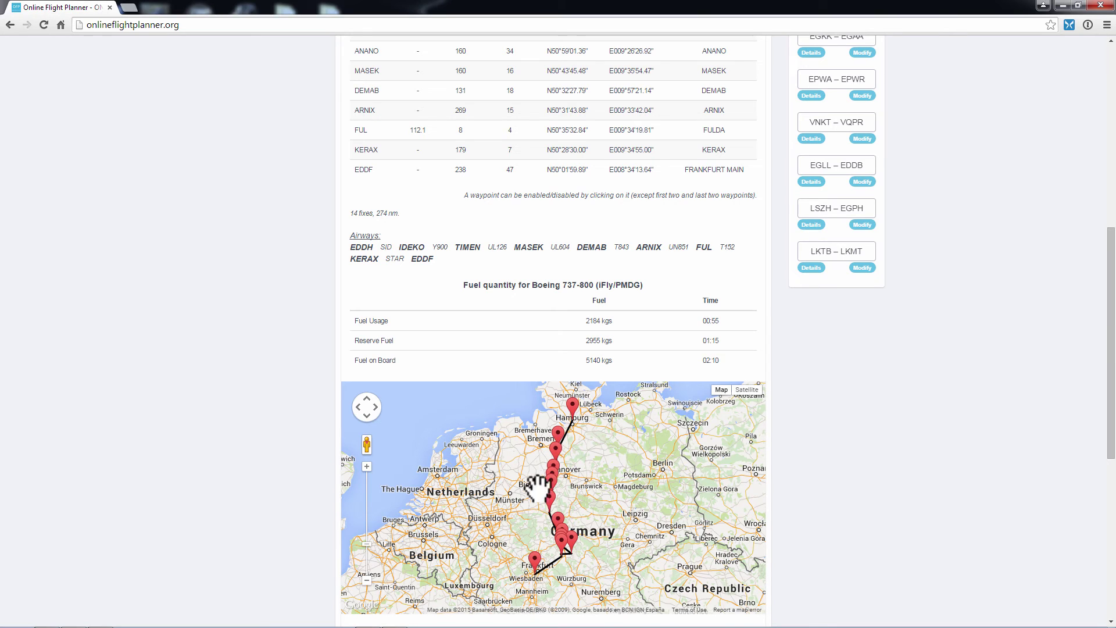
scroll(814, 567, down, 4)
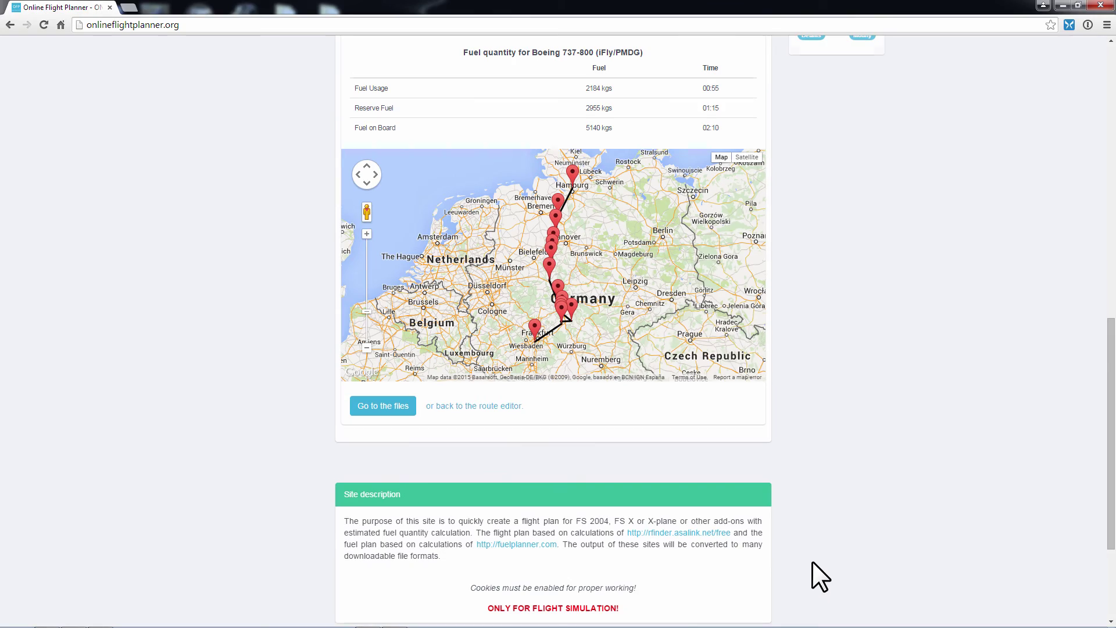
scroll(812, 561, down, 2)
scroll(813, 567, up, 2)
scroll(821, 549, up, 13)
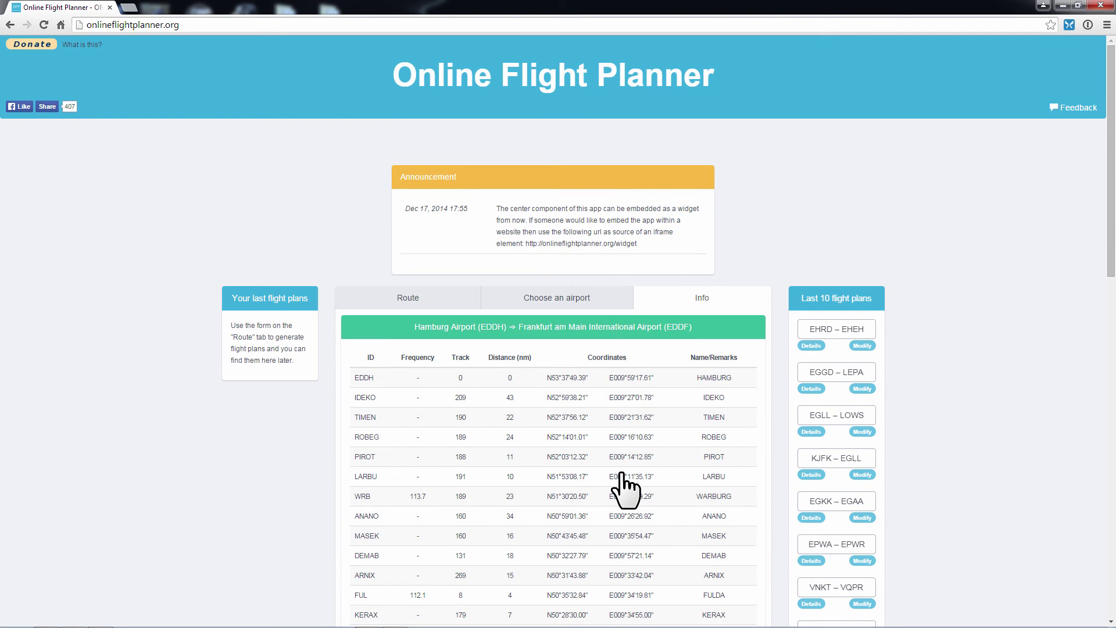
scroll(630, 471, down, 7)
scroll(846, 537, down, 3)
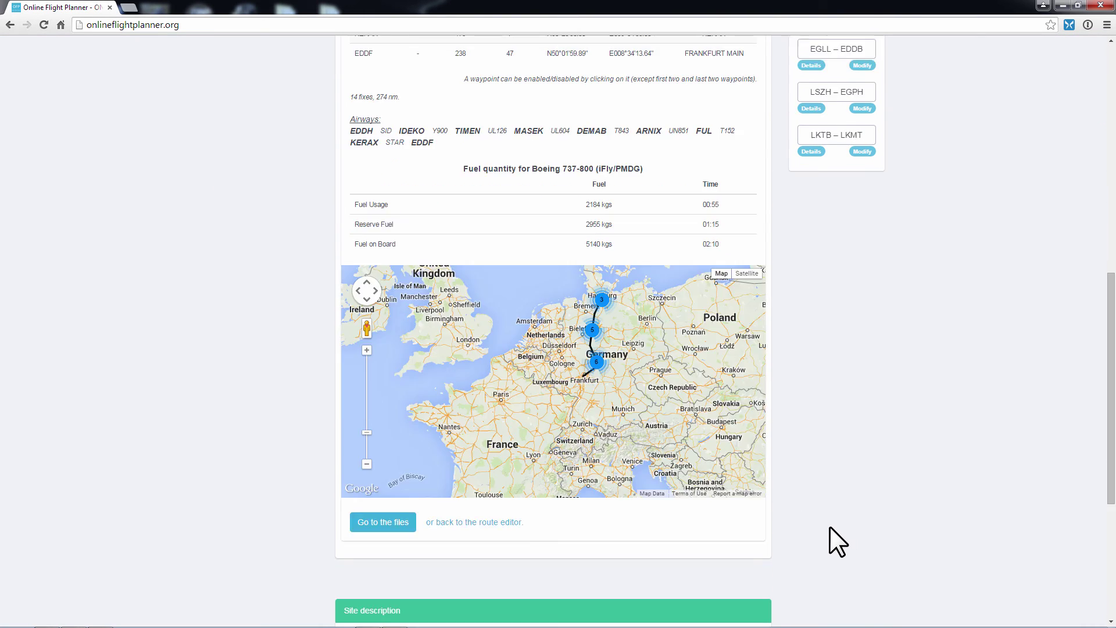
Go to the generated files and download EDDHEDDF.rte, EDDH-EDDF.pln and EDDH-EDDF.pdf
click(383, 522)
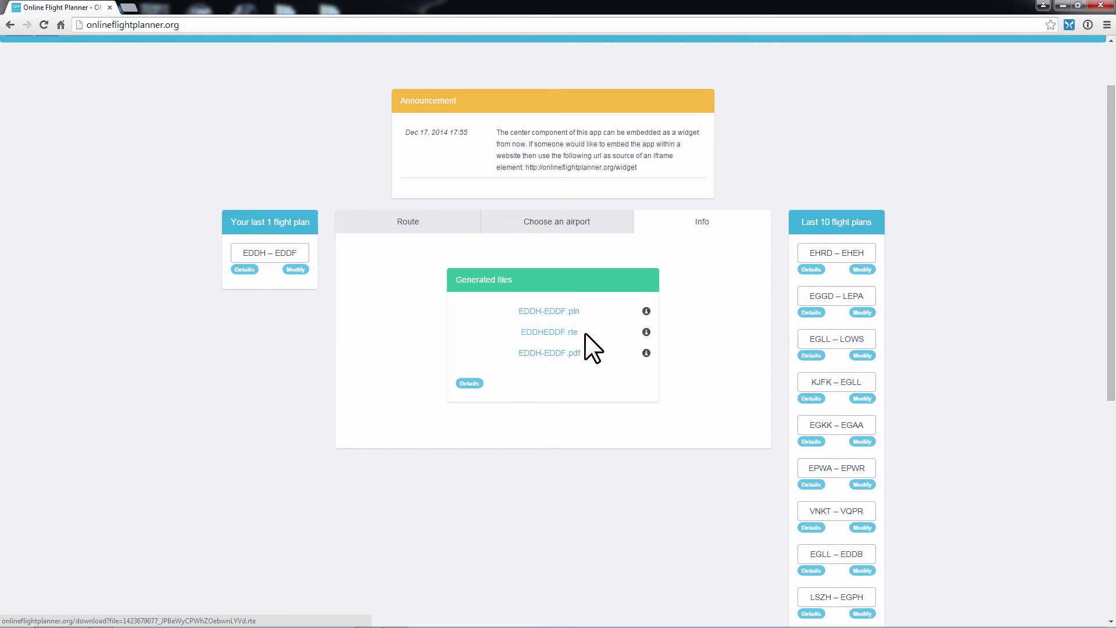
click(553, 332)
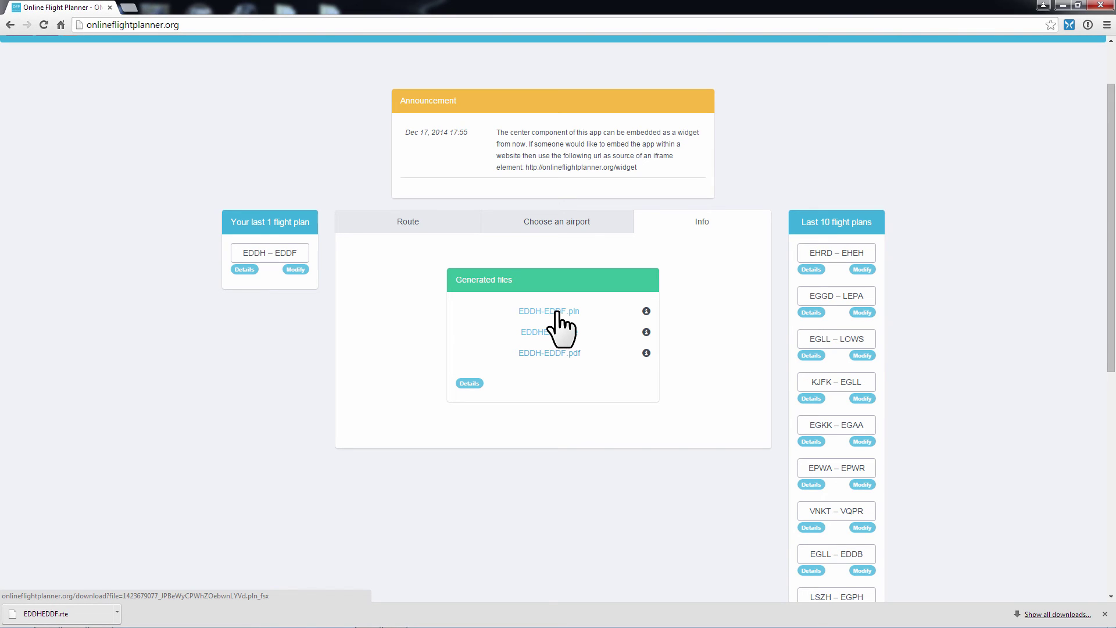
click(556, 313)
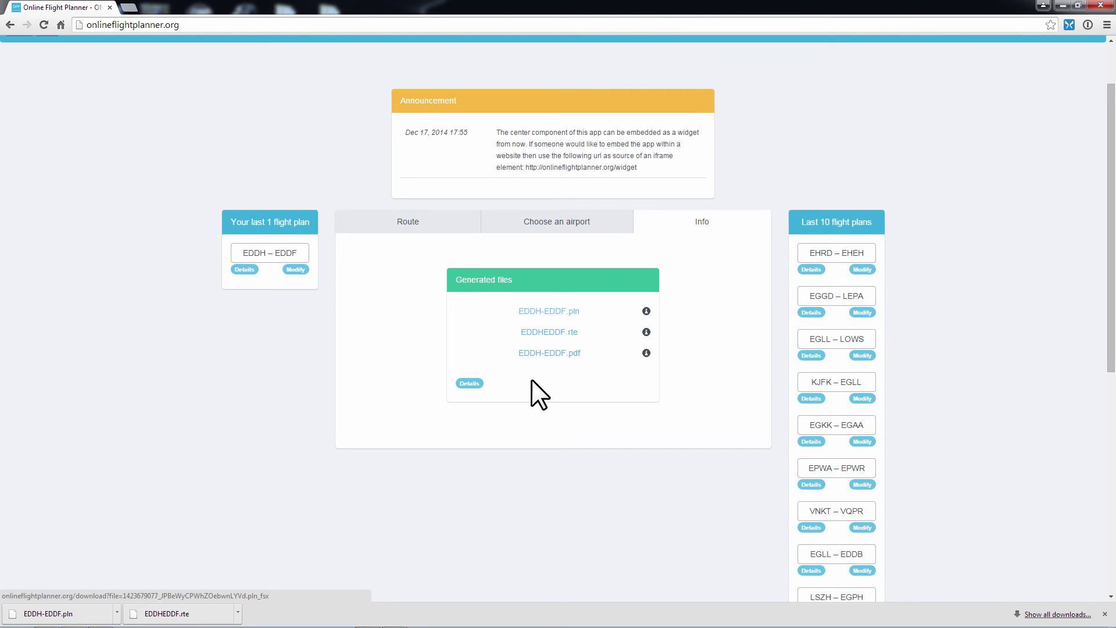
click(562, 354)
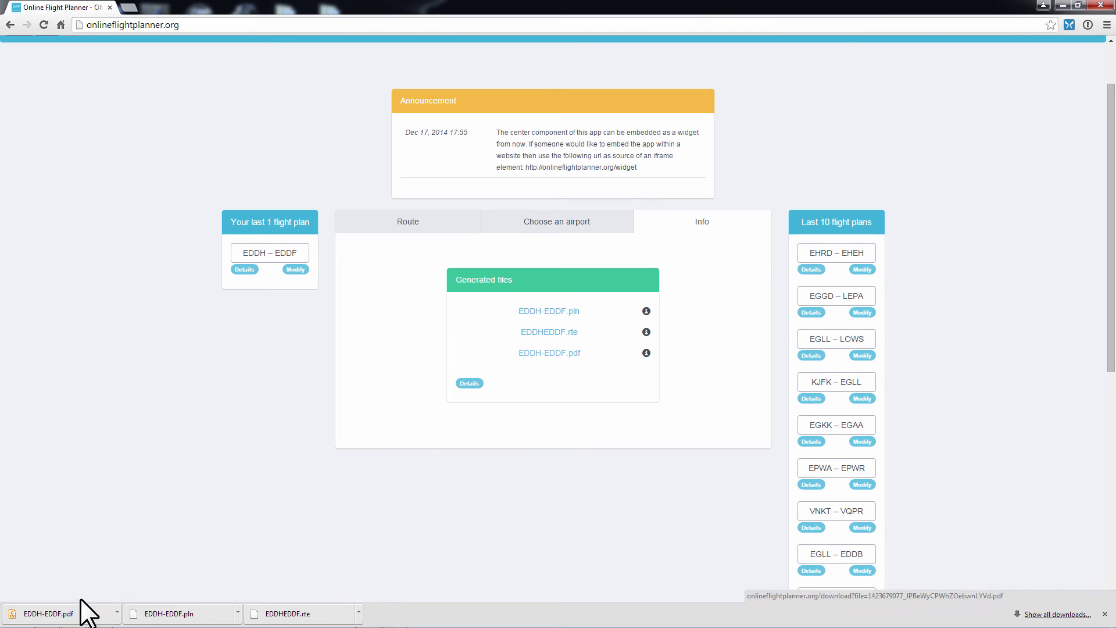
Open the downloaded EDDH-EDDF.pdf to review its route line and load sheet, and return to the flight planner page
click(65, 616)
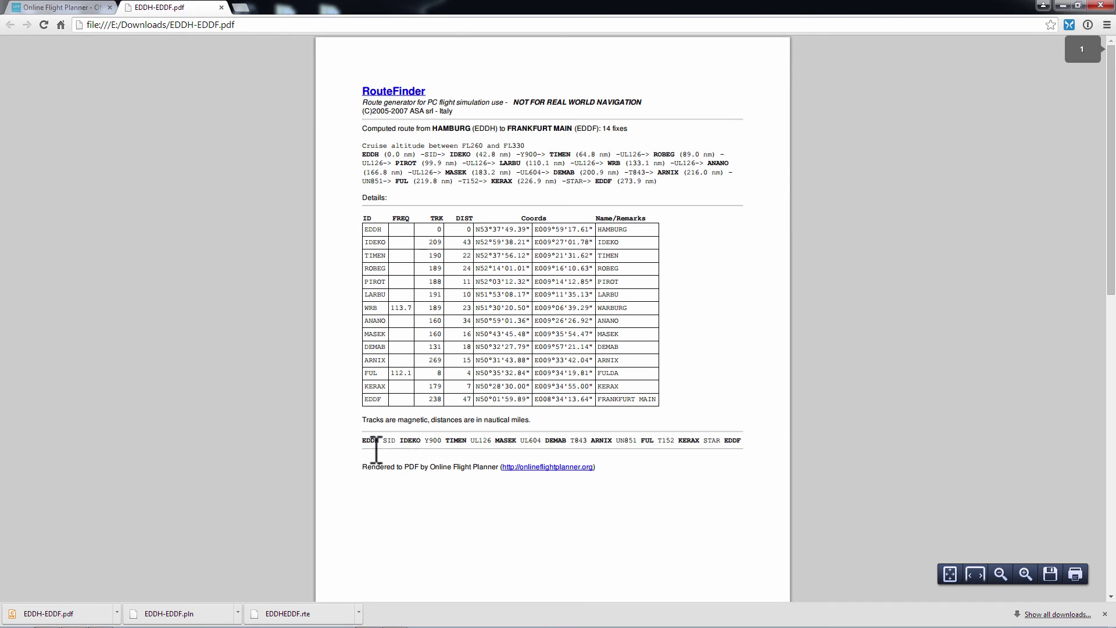
drag(384, 441, 749, 447)
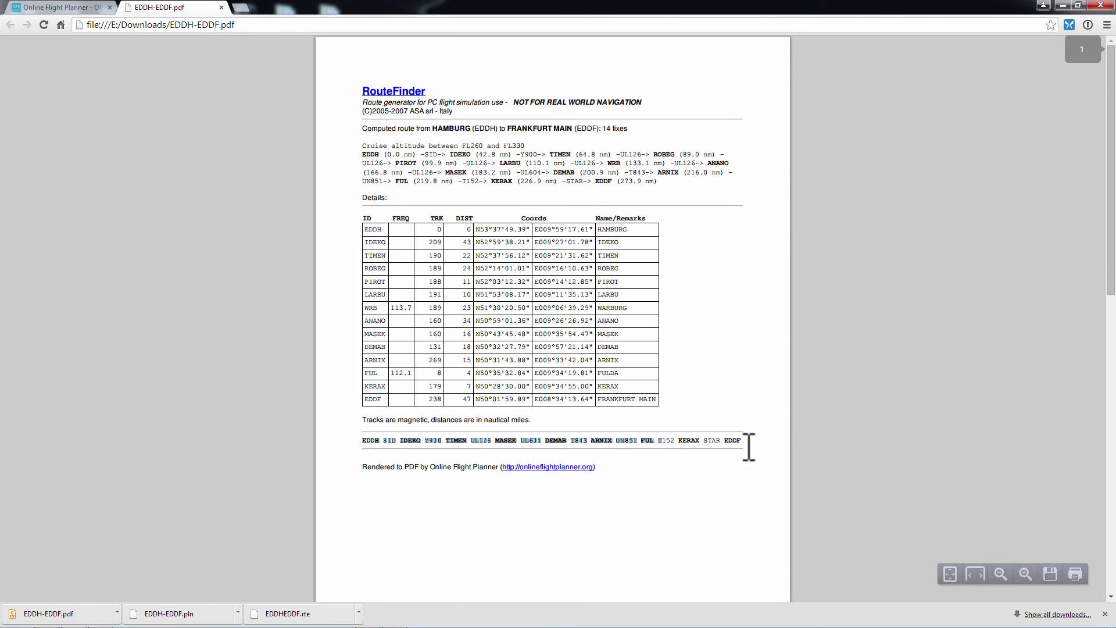
click(727, 480)
scroll(676, 500, down, 4)
scroll(672, 495, down, 5)
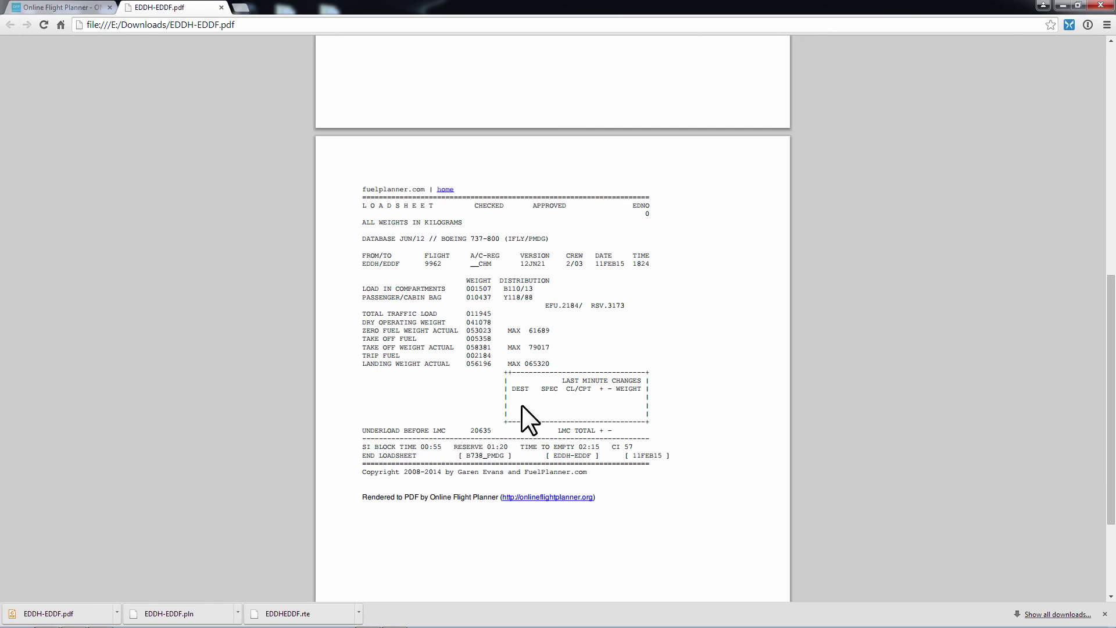
scroll(654, 415, up, 3)
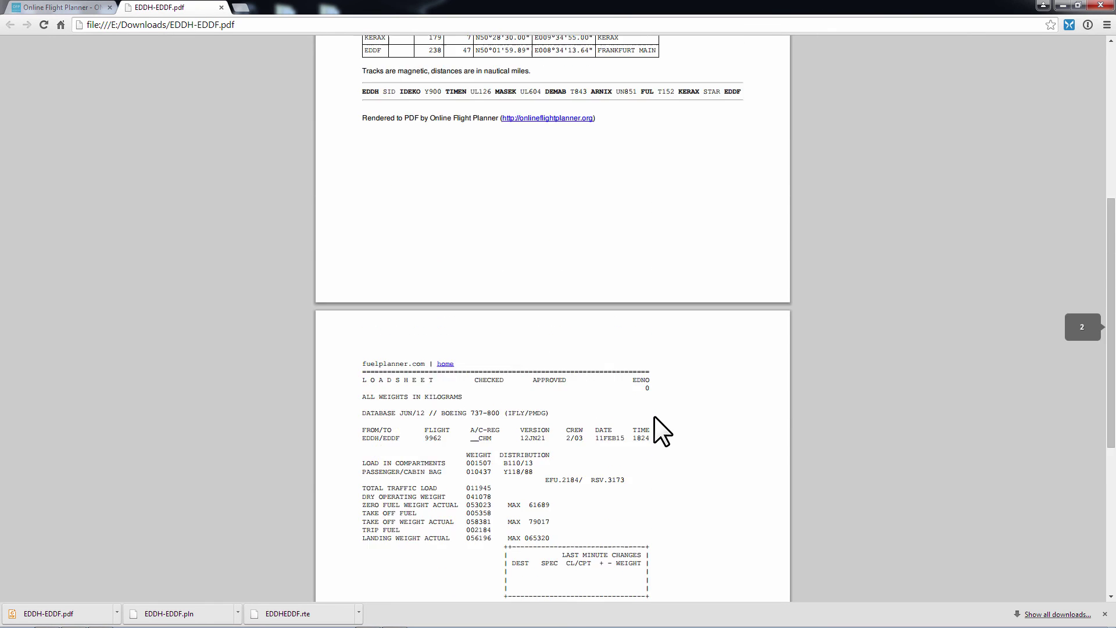
scroll(654, 416, up, 6)
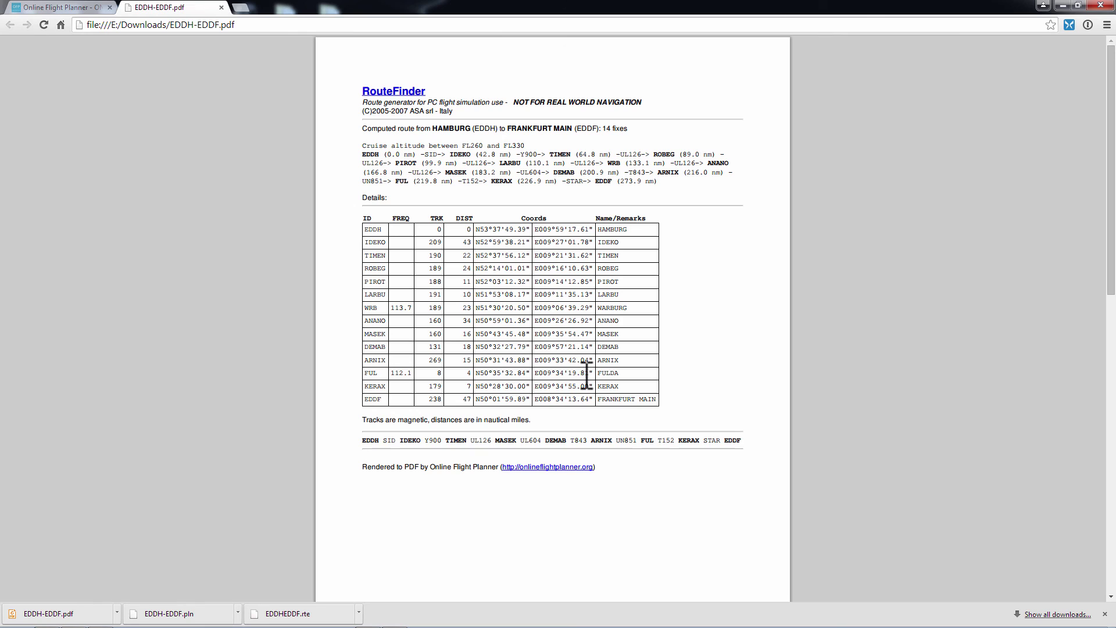
click(47, 8)
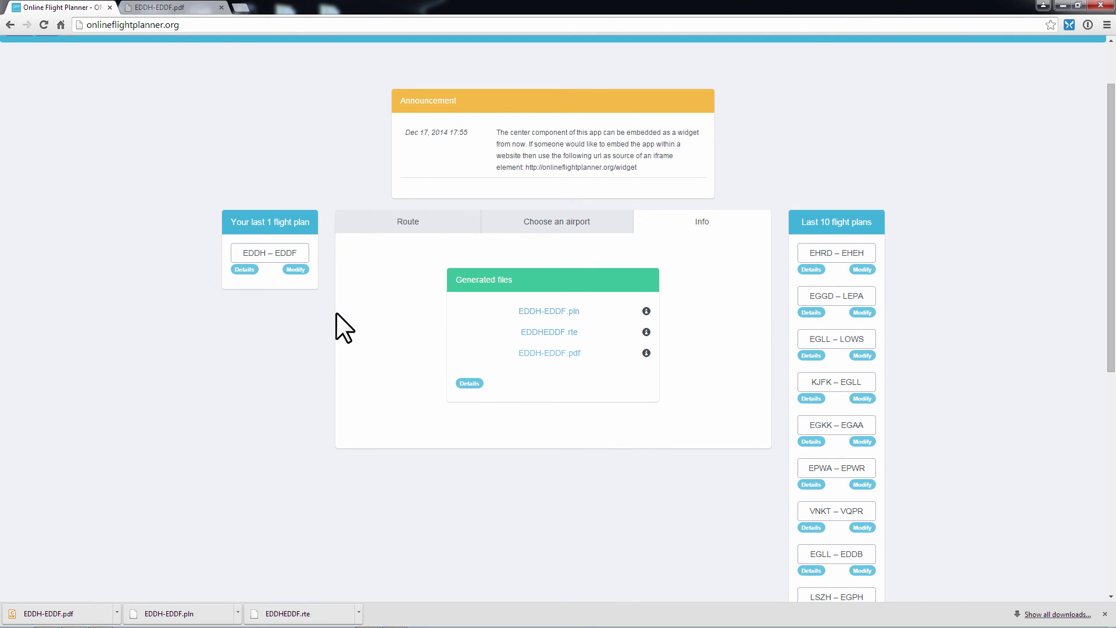
scroll(401, 297, up, 2)
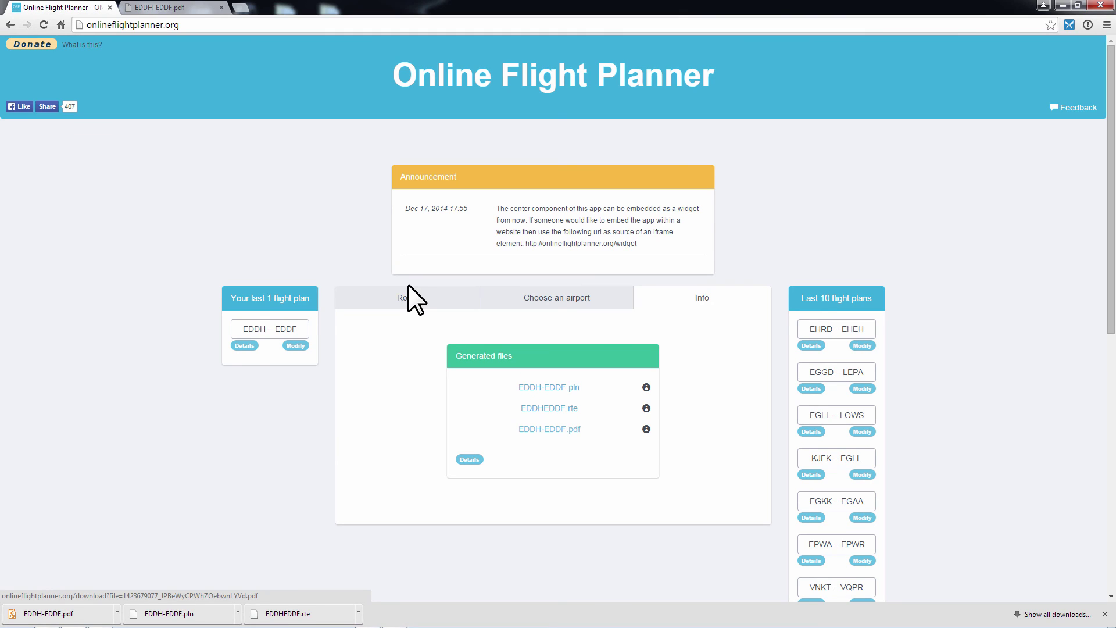